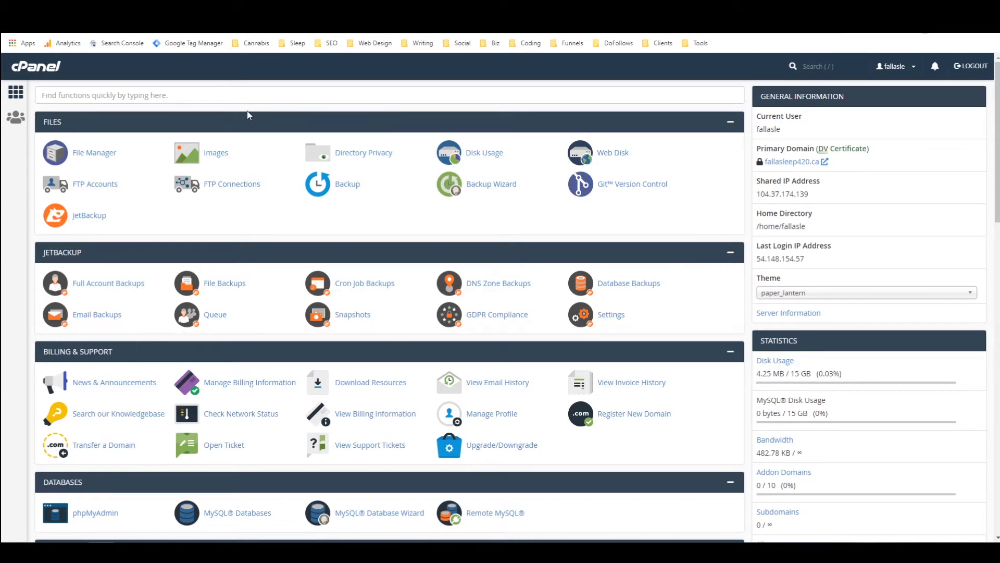
click(809, 66)
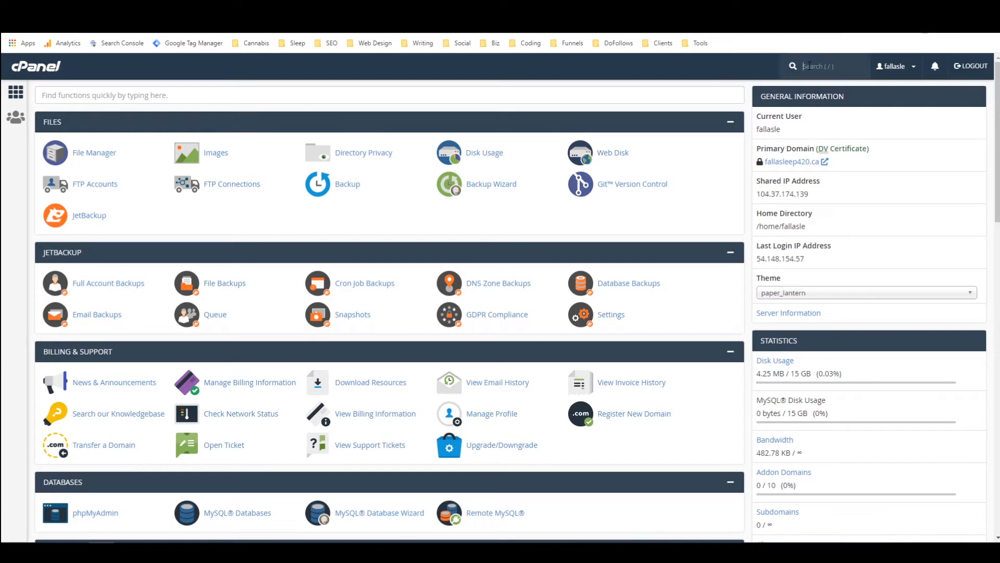
text(sof)
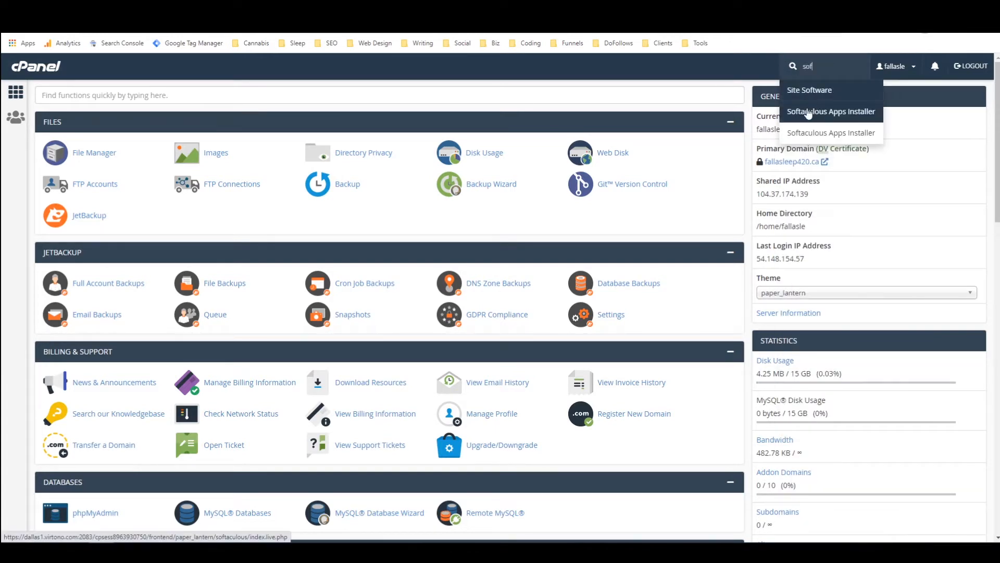
click(707, 78)
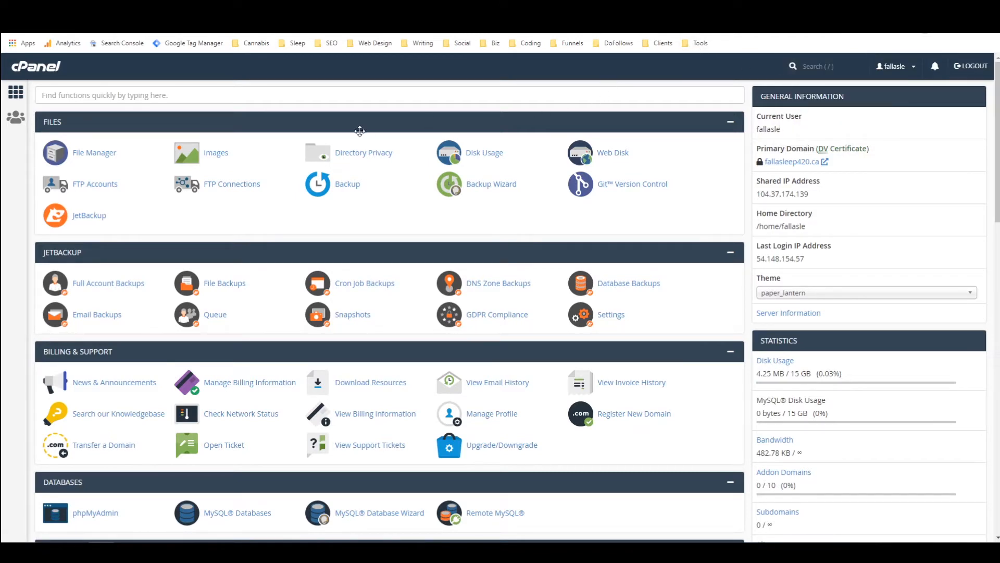
Step: Open the Softaculous Apps Installer from the Software section of the hosting control panel
scroll(362, 133, down, 10)
scroll(366, 133, down, 8)
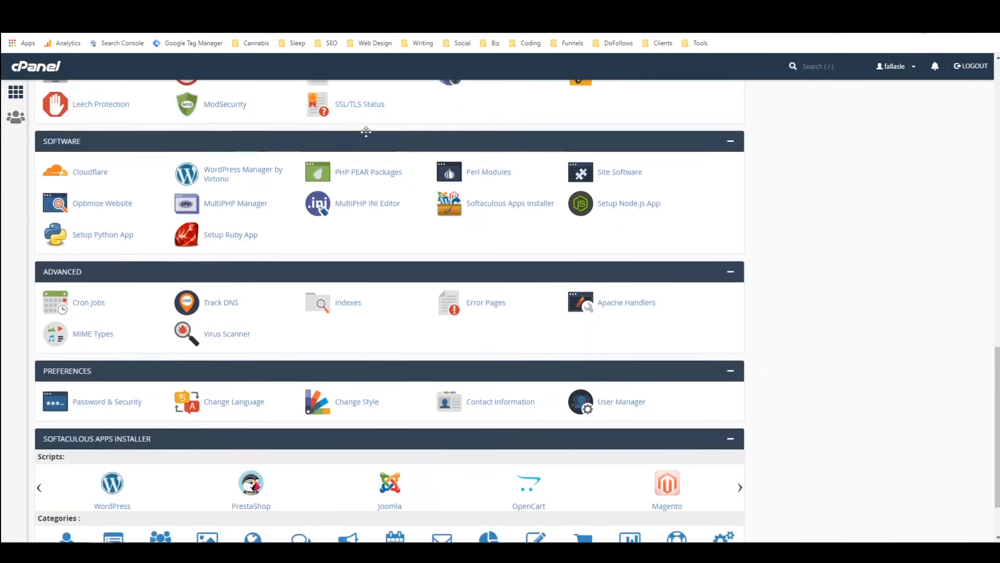
scroll(292, 110, up, 2)
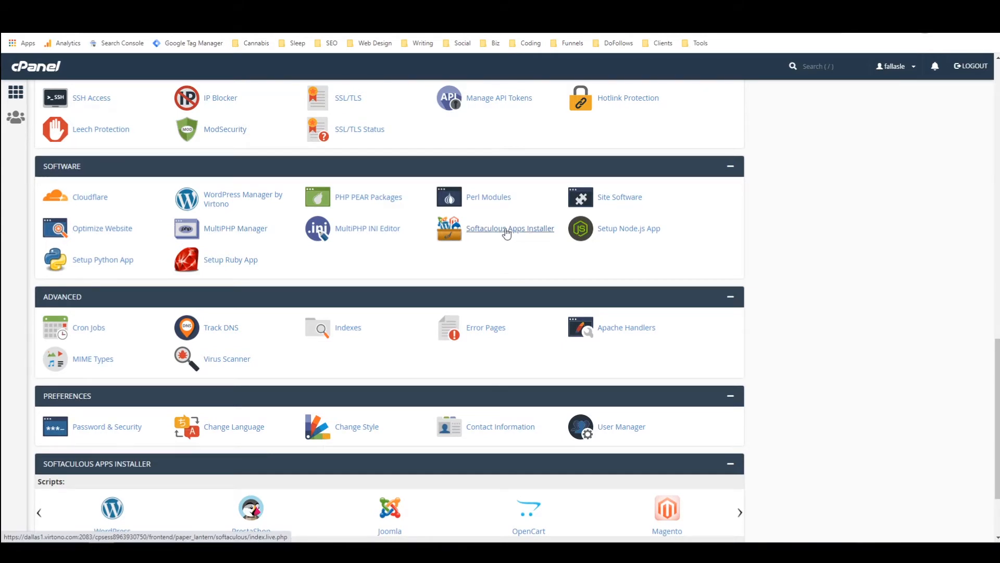
scroll(504, 229, down, 2)
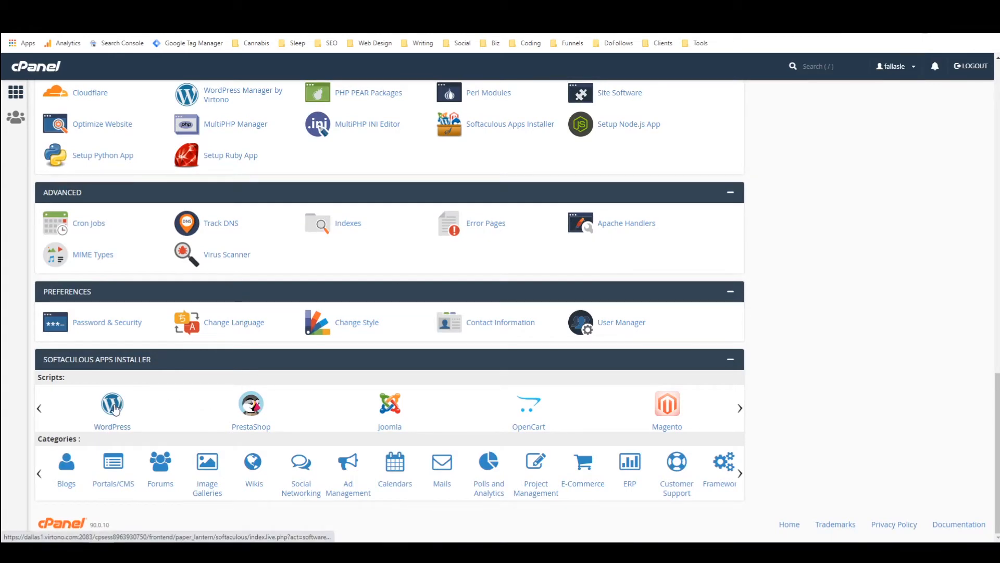
scroll(116, 409, up, 3)
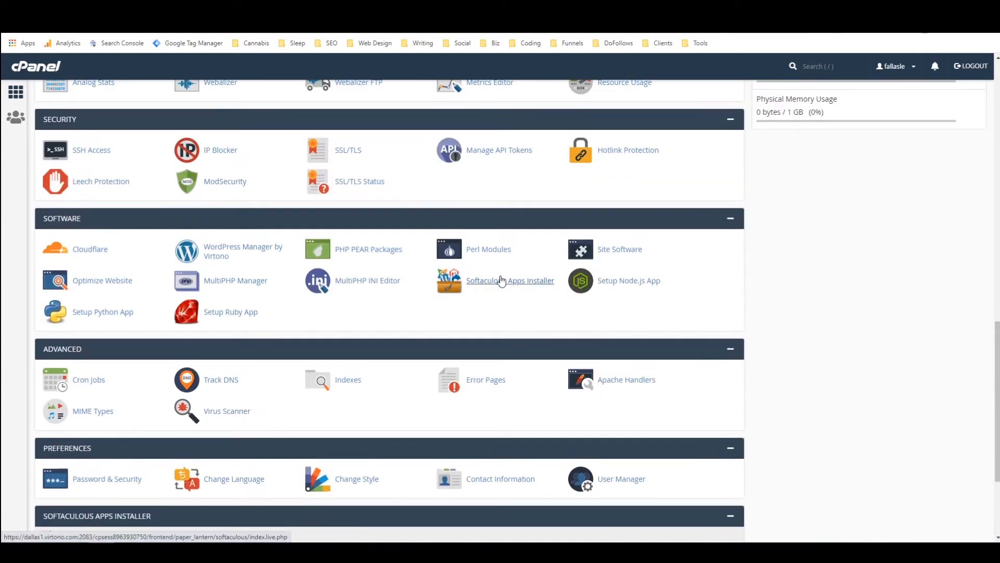
click(500, 282)
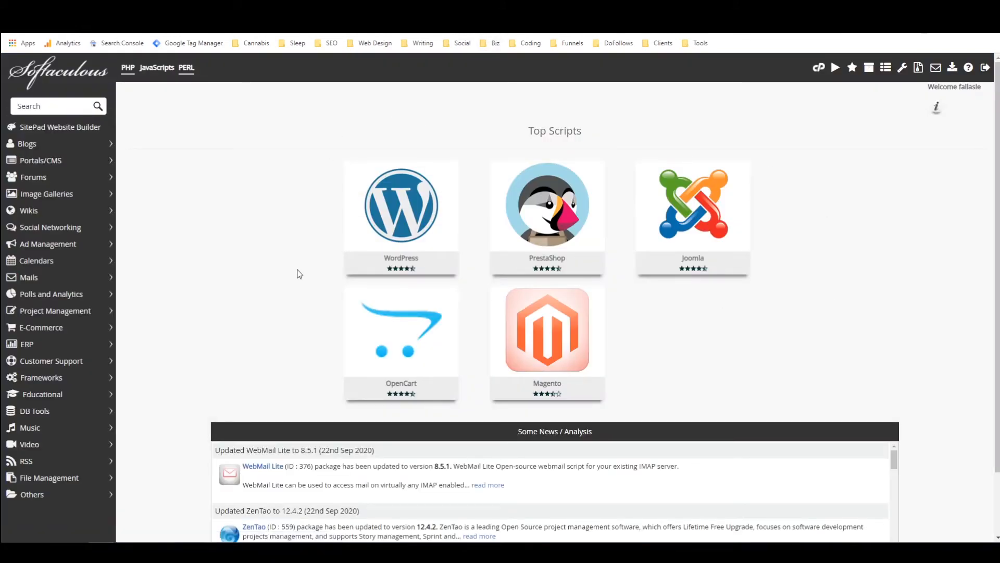
Step: Start a WordPress installation from the Top Scripts
mouse_move(531, 304)
mouse_move(407, 198)
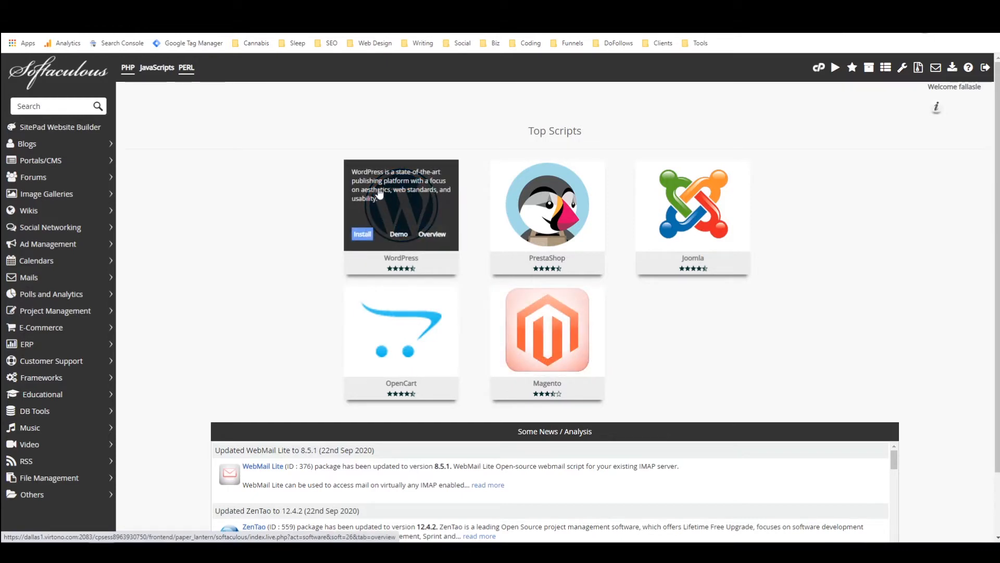
click(360, 237)
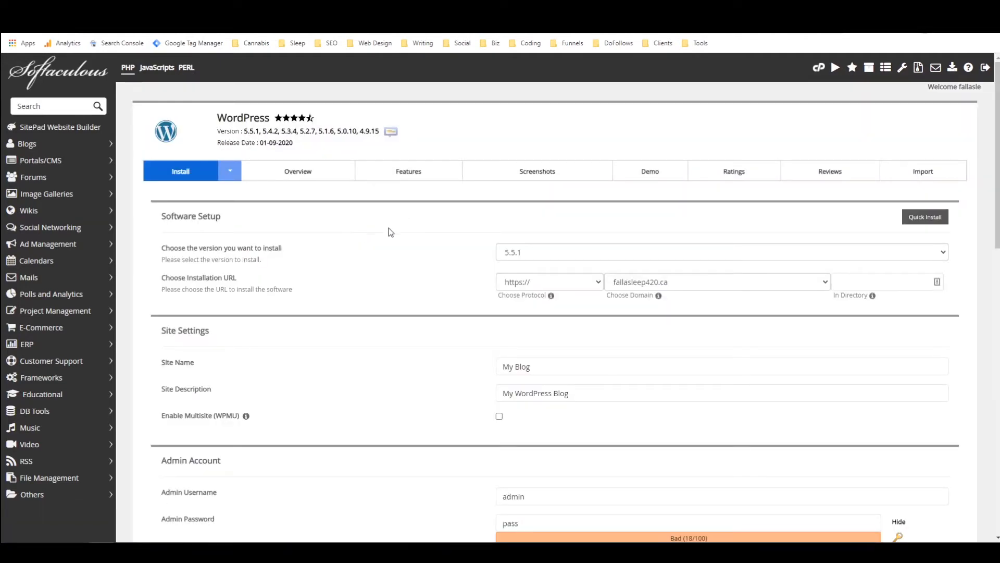
Step: Check the WordPress version and the installation URL's protocol, domain and directory settings, leaving the directory empty
click(501, 258)
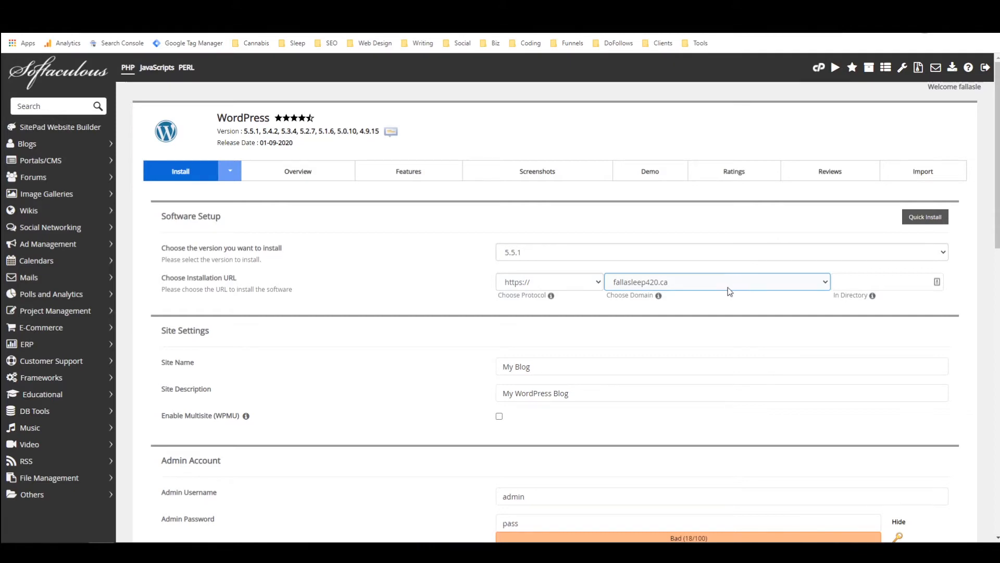
click(881, 282)
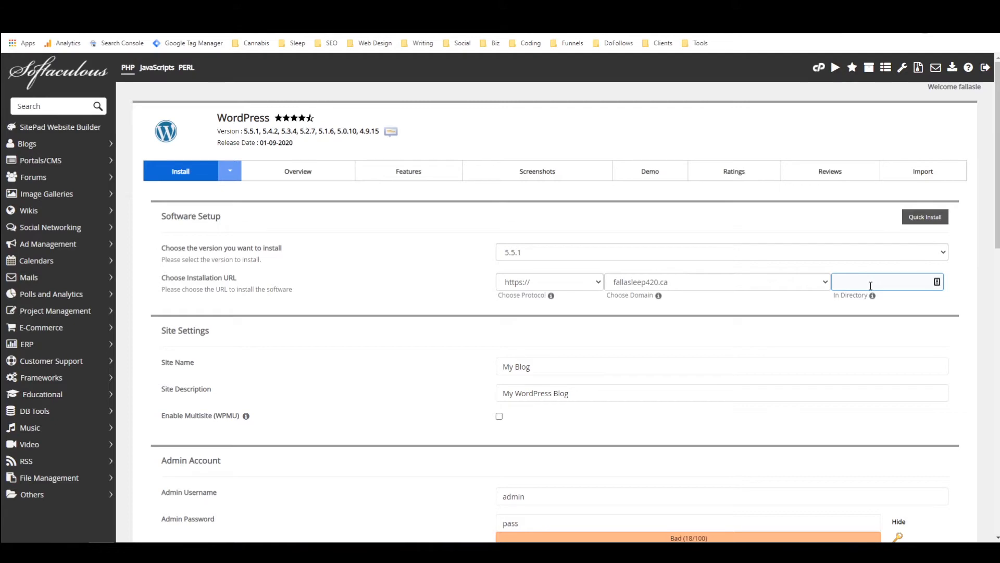
click(870, 283)
click(970, 282)
scroll(801, 292, down, 1)
mouse_move(872, 246)
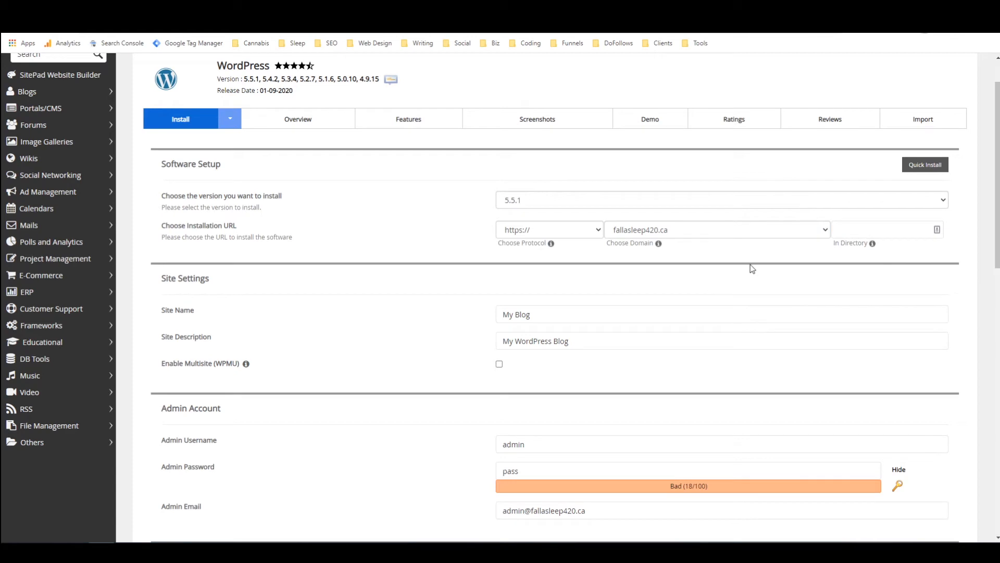
Step: Set the site name to "My Awesome Blog" and the site description to "My Very Awesome Blog"
click(541, 318)
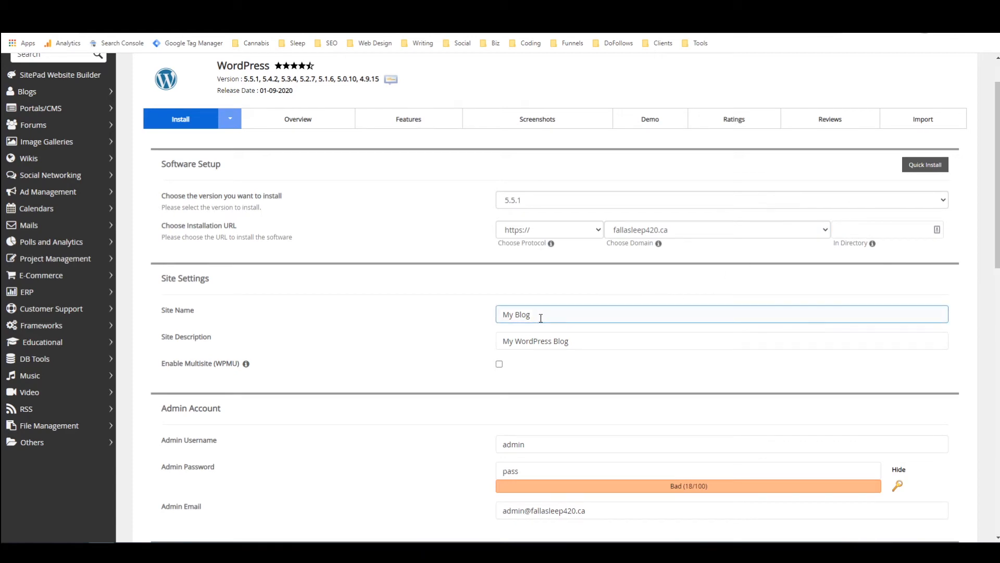
click(513, 315)
text(Awesome)
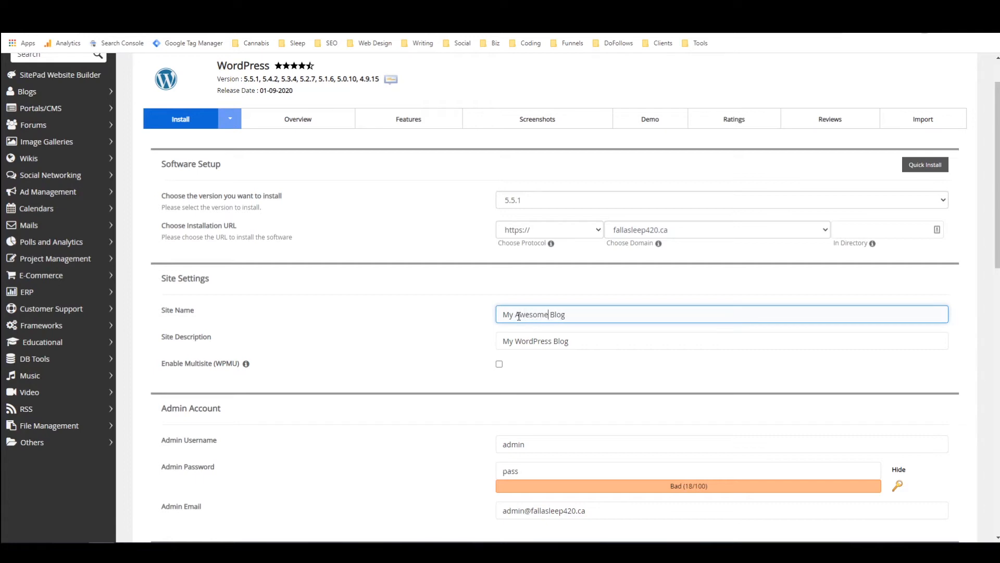
double_click(532, 340)
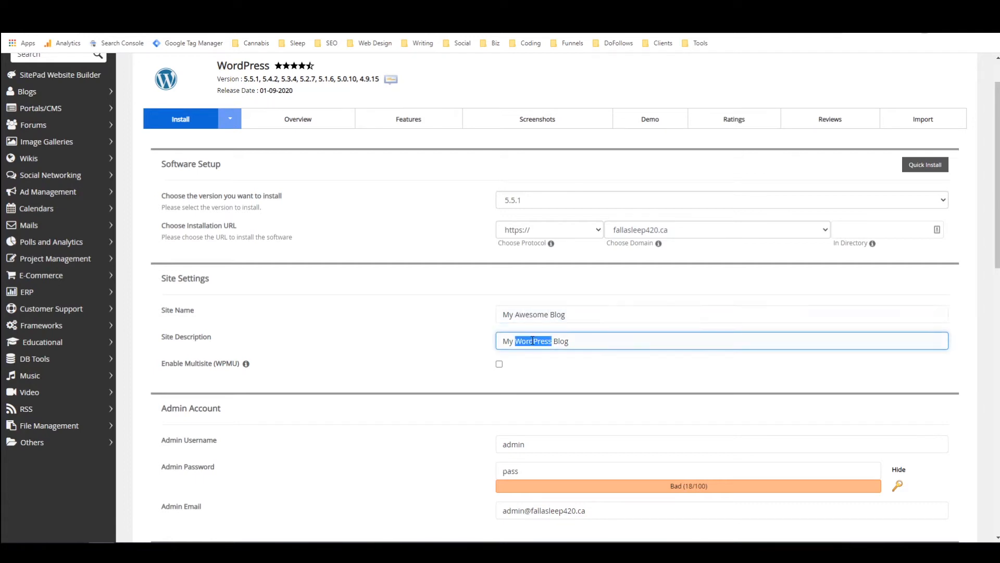
text(Very Awesome)
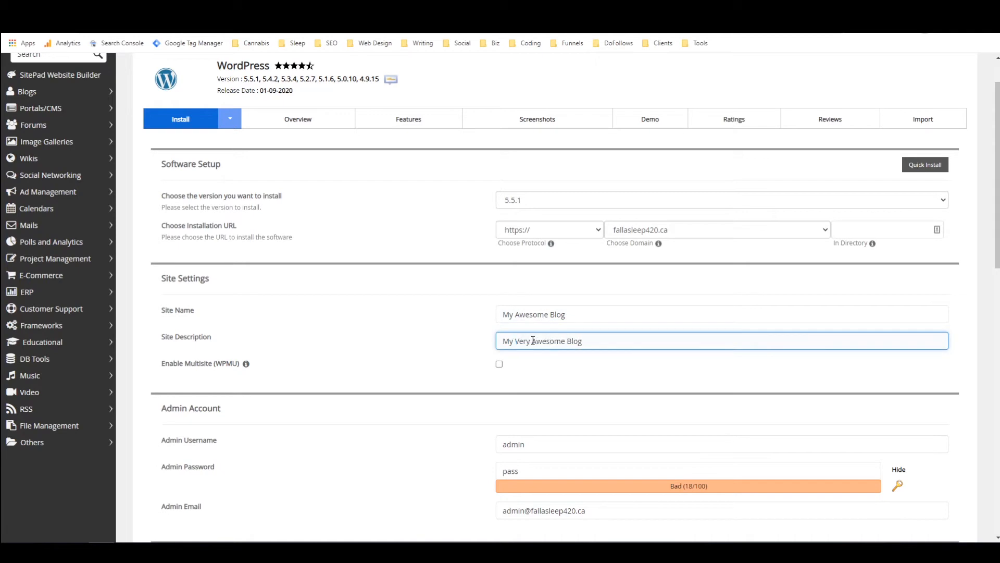
Step: Replace the default admin username with the site owner's own username
scroll(457, 349, down, 1)
scroll(458, 348, down, 2)
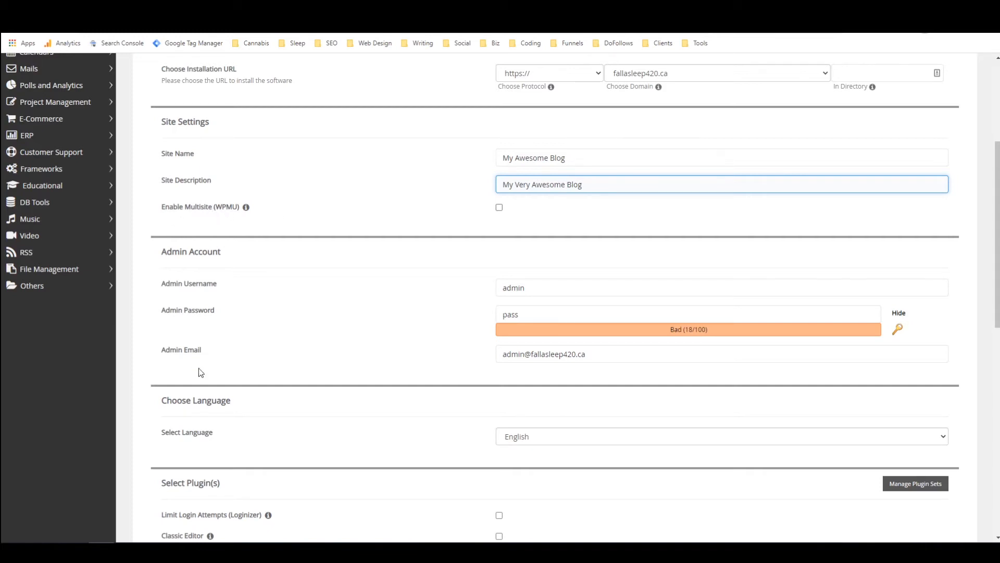
scroll(297, 209, down, 2)
scroll(297, 208, up, 1)
drag(573, 179, 445, 183)
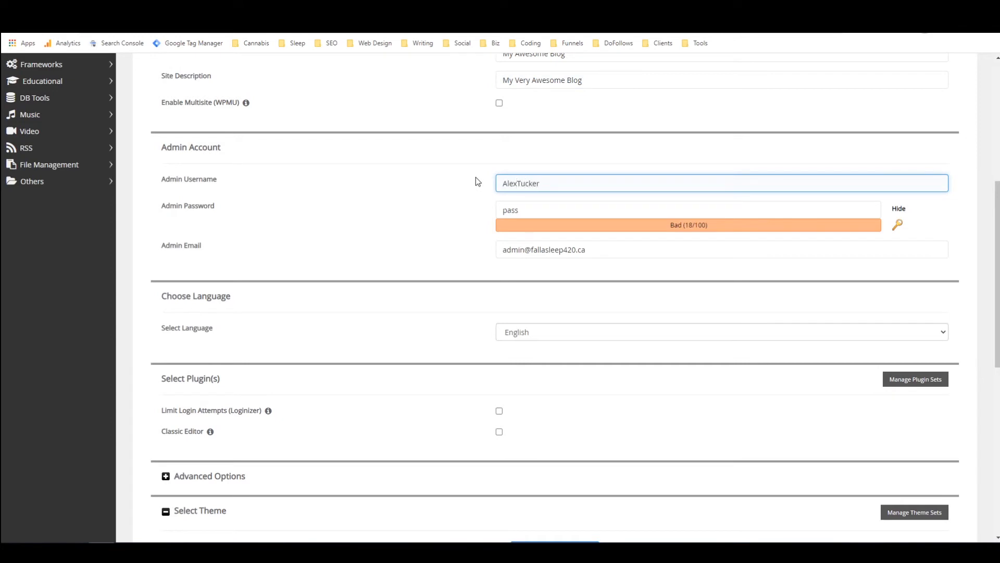
Step: Hide the admin password's characters and replace the default with a strong password
click(566, 208)
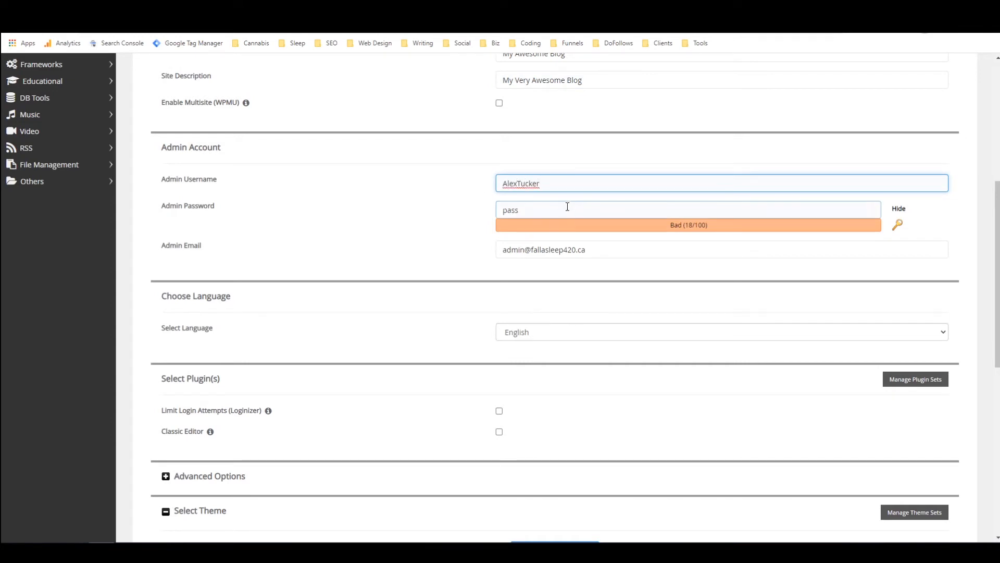
click(899, 208)
drag(675, 208, 502, 208)
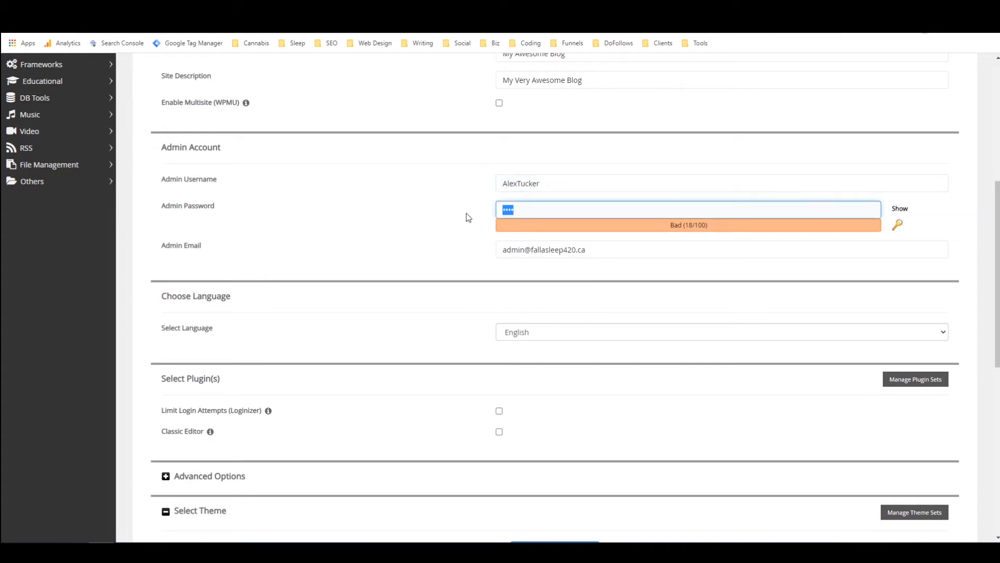
text(••••••••••••••)
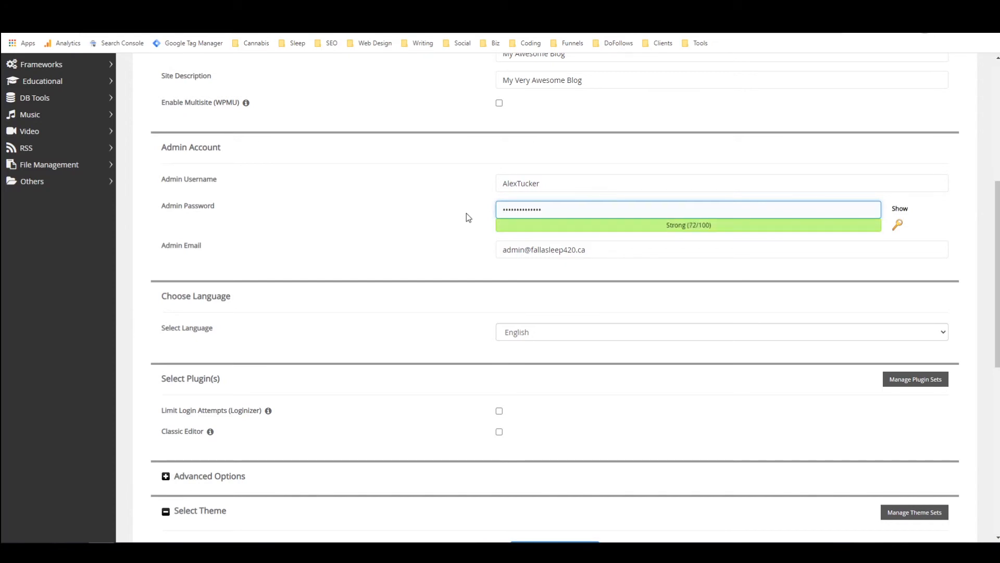
Step: Replace the default admin email with the site owner's e-mail address from the autofill suggestions
triple_click(609, 249)
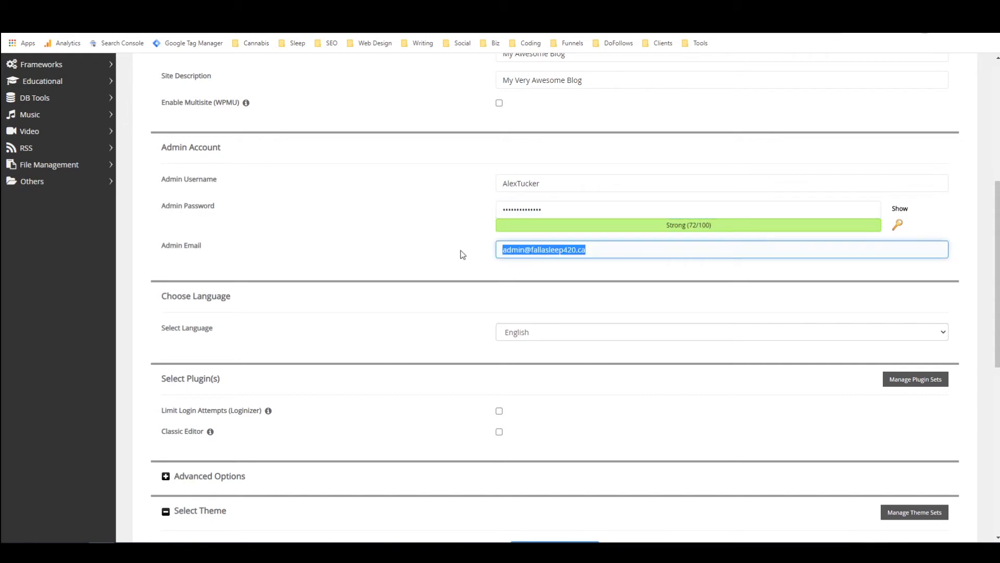
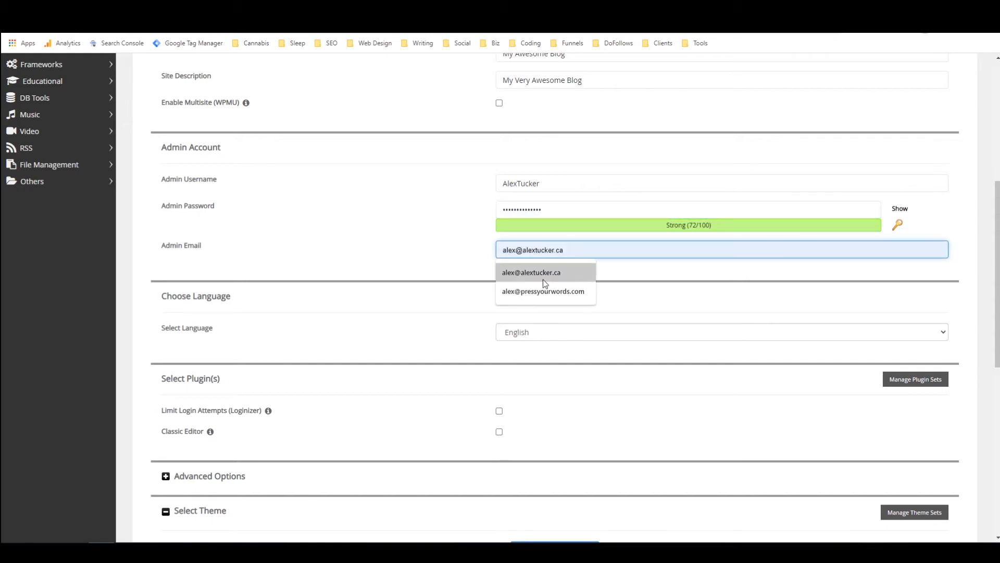
click(543, 280)
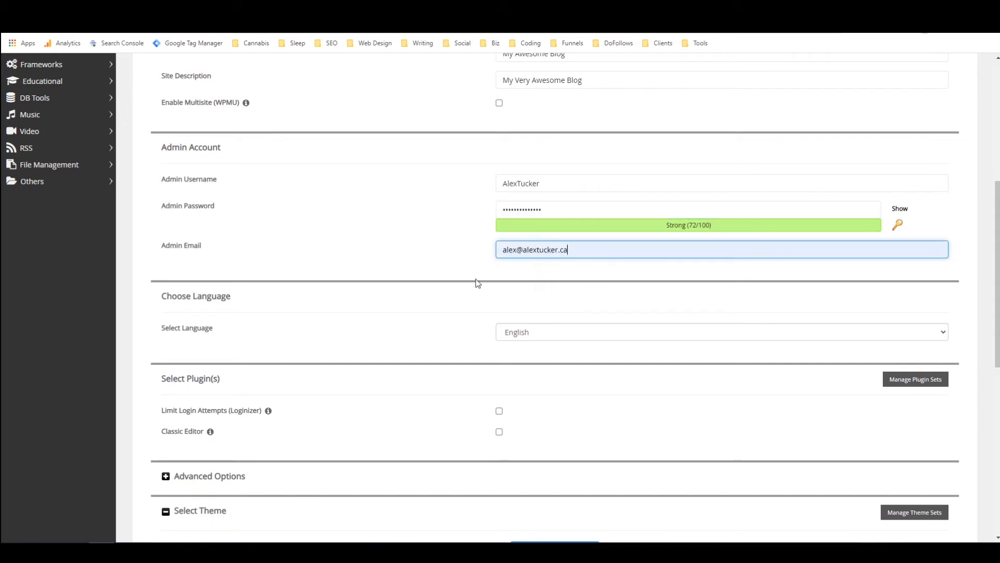
Step: Examine the language, plugin and advanced options, including the database name and backup location, and collapse the advanced options again
scroll(435, 194, down, 1)
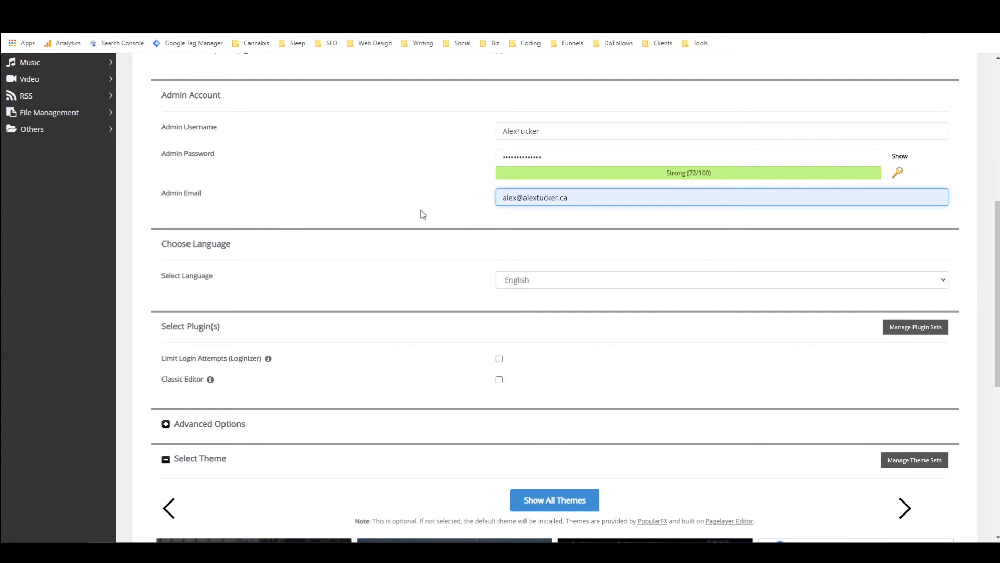
scroll(423, 212, down, 2)
scroll(436, 203, down, 1)
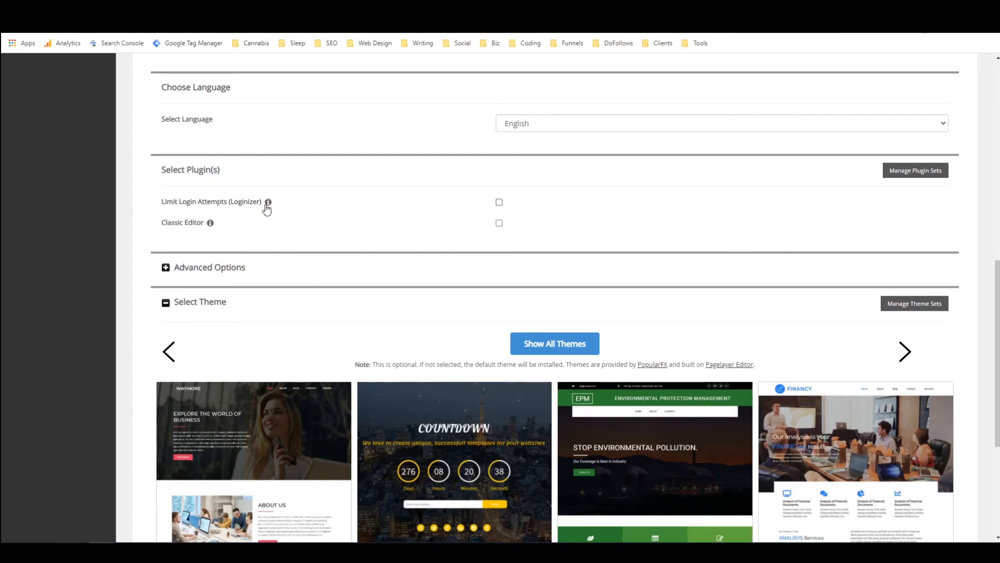
mouse_move(268, 209)
click(165, 268)
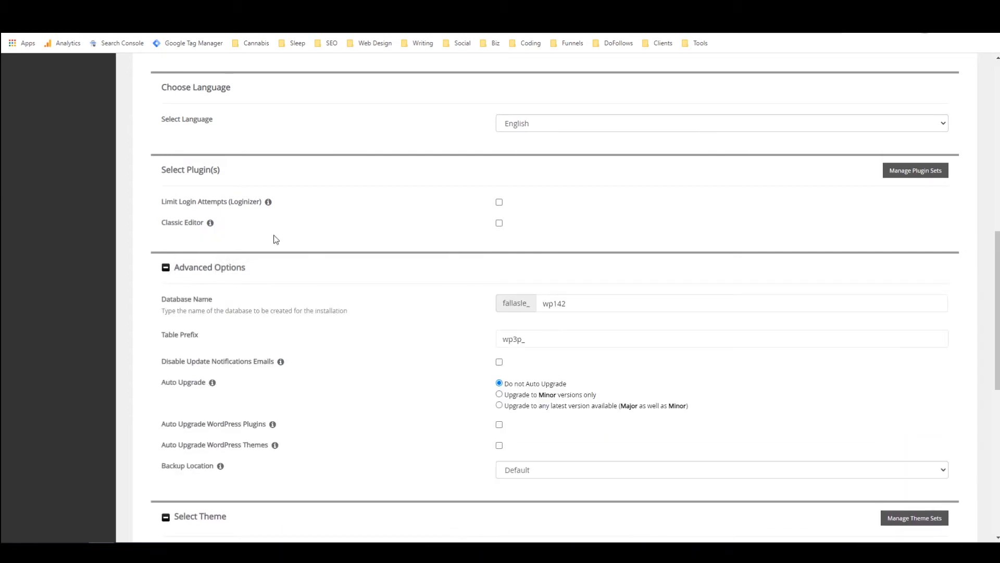
scroll(276, 237, down, 2)
click(537, 201)
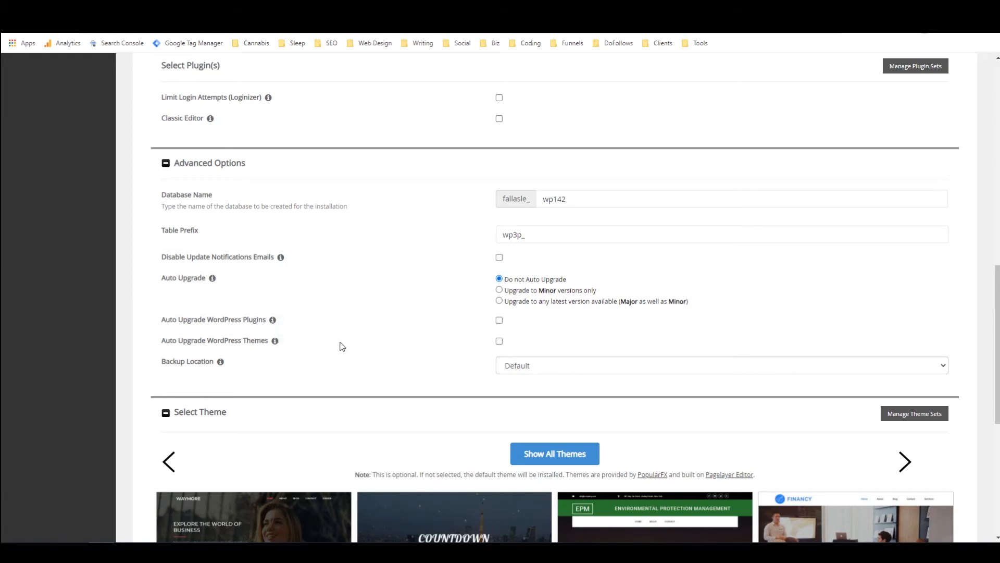
click(536, 363)
click(536, 363)
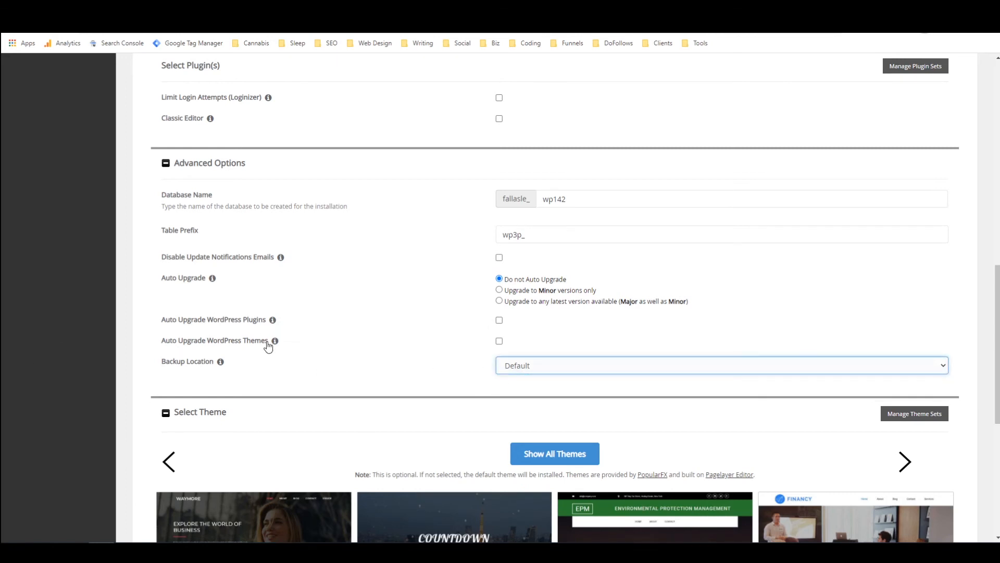
mouse_move(221, 363)
click(166, 163)
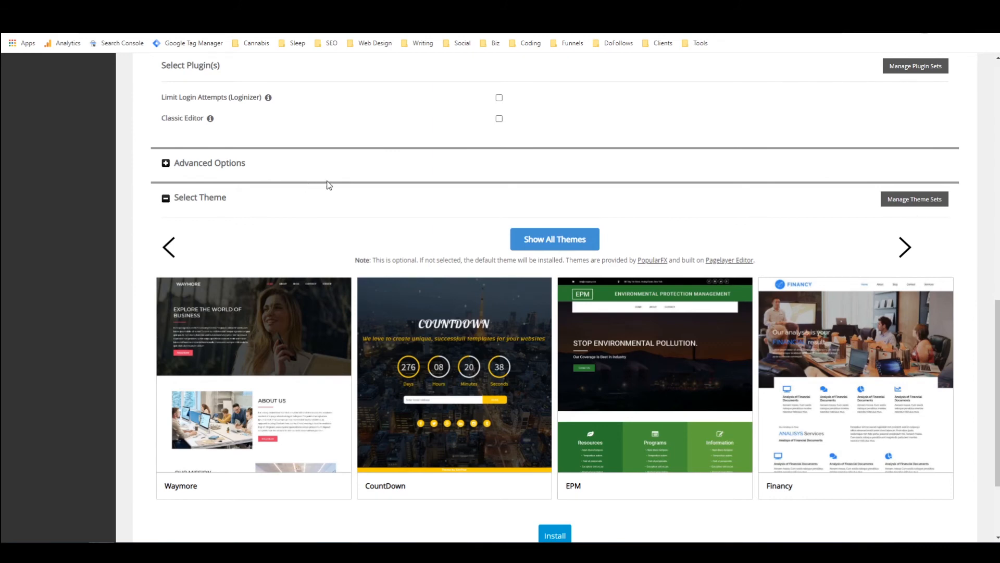
Step: Install WordPress without selecting any of the optional themes, and dismiss the browser's offer to save the password
scroll(328, 185, down, 3)
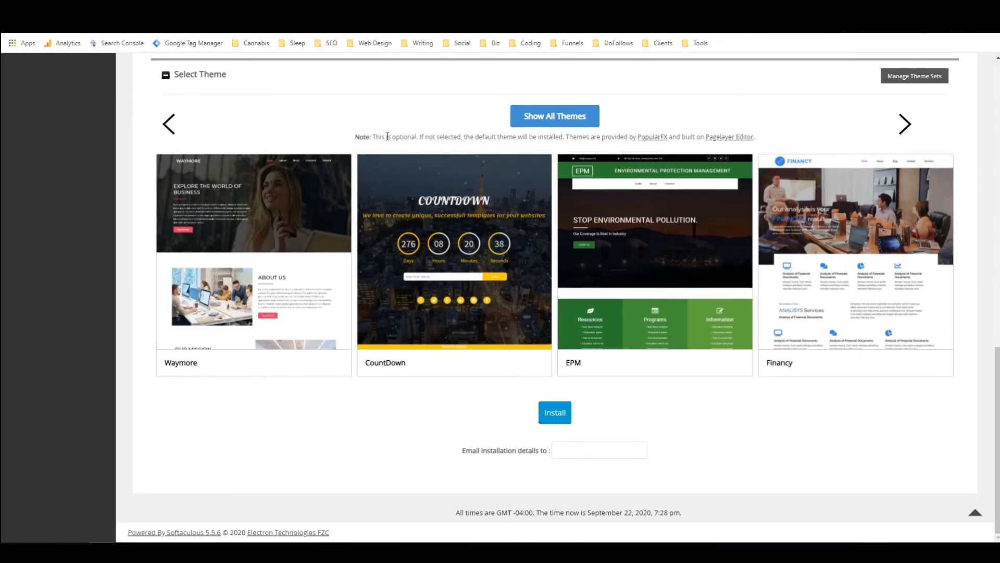
scroll(388, 137, up, 2)
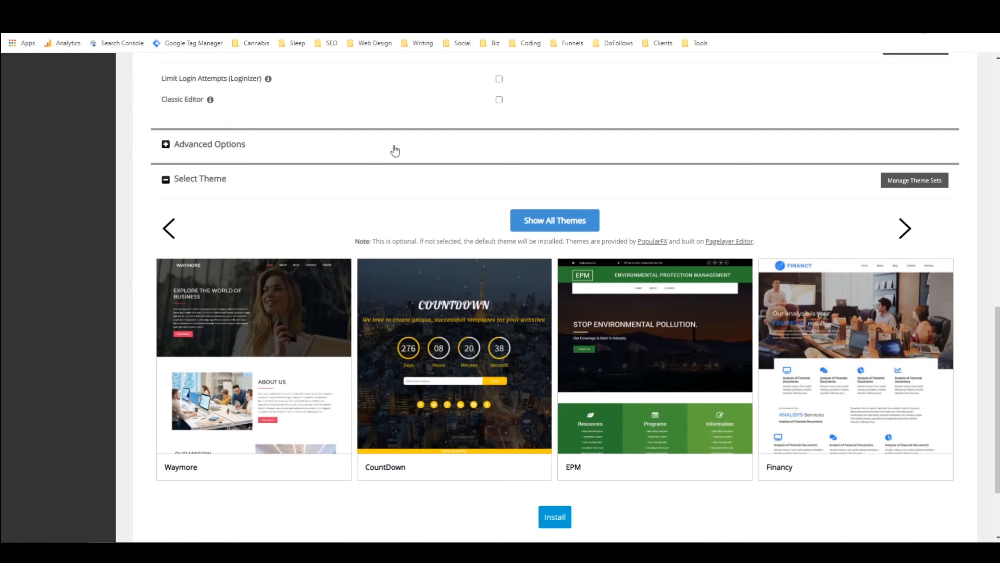
scroll(409, 150, down, 1)
scroll(409, 150, down, 1)
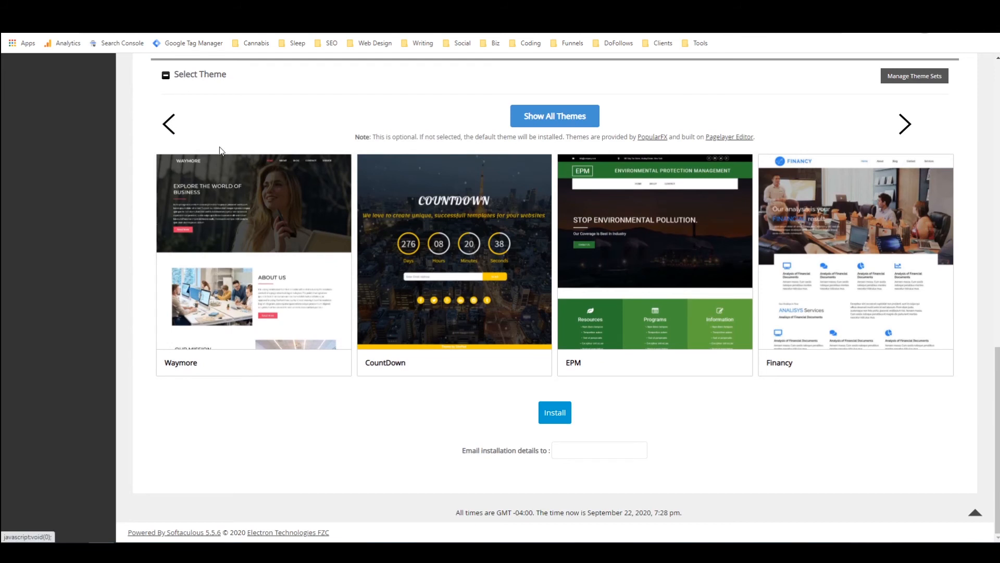
click(905, 124)
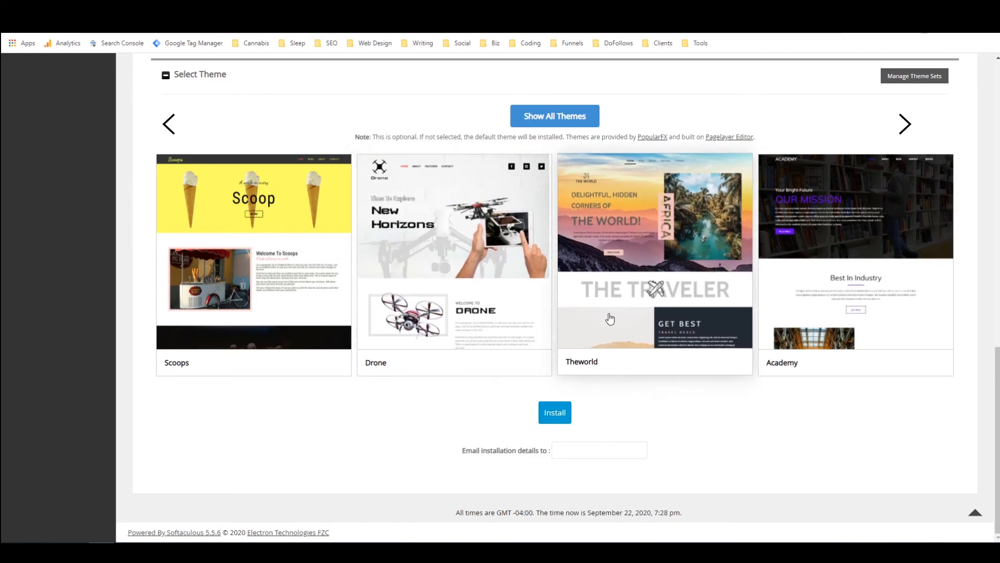
click(550, 417)
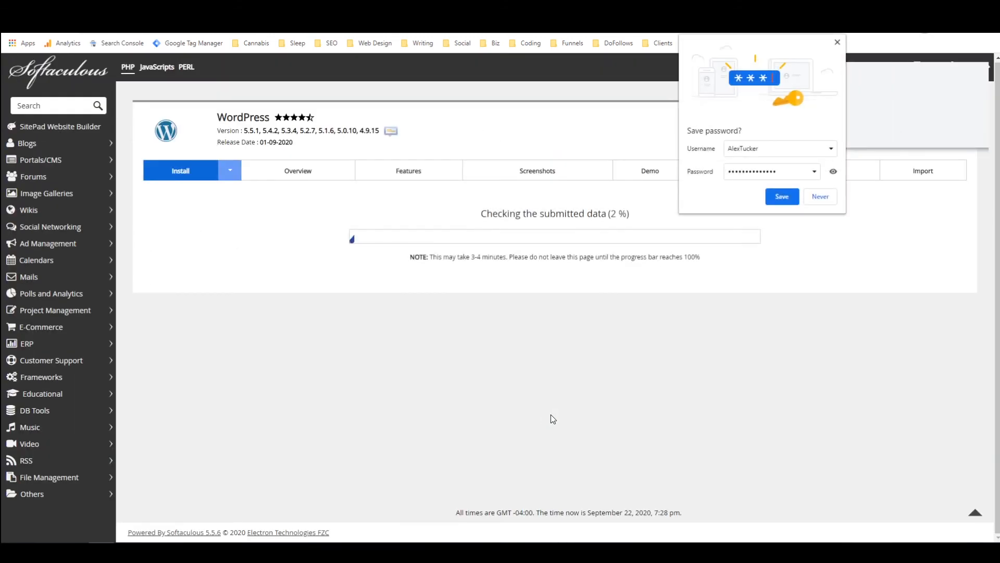
click(838, 42)
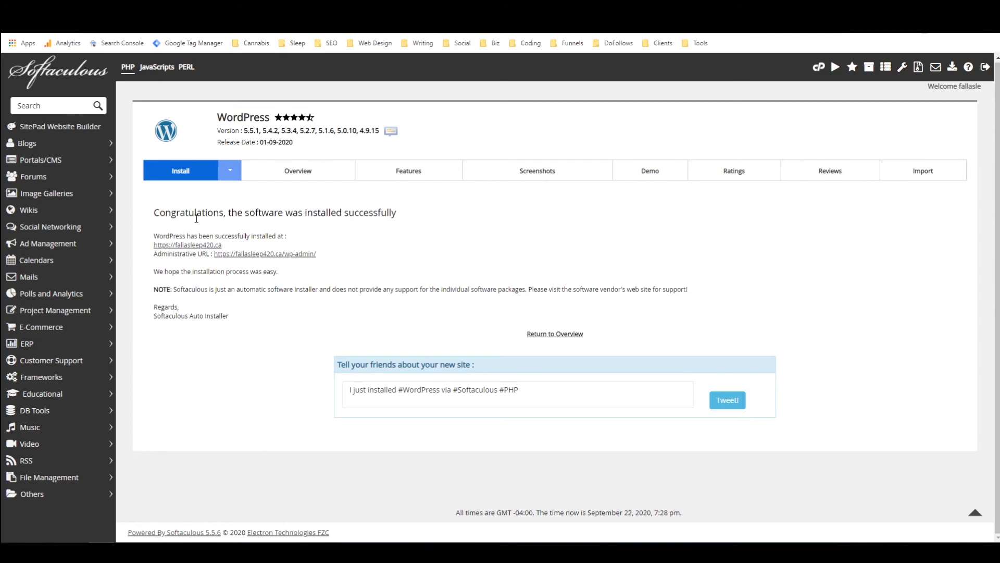
Step: Open the new installation's WordPress admin dashboard and go from there to the live My Awesome Blog site
click(275, 255)
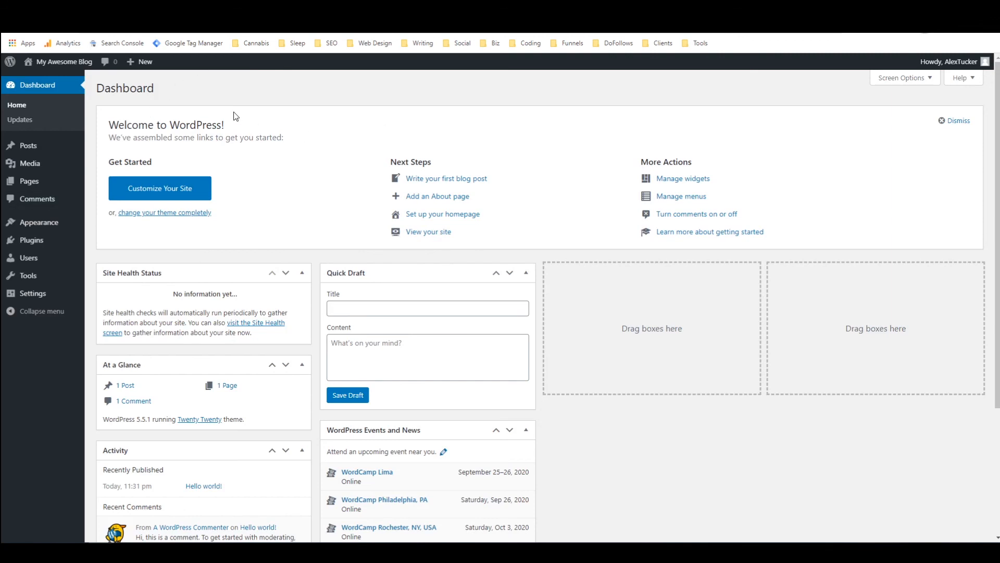
mouse_move(72, 68)
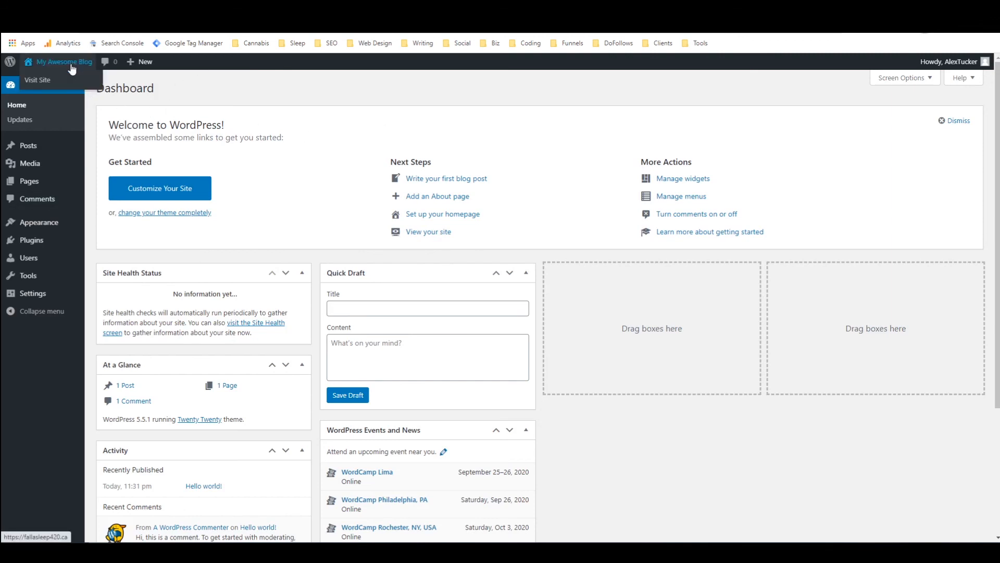
click(72, 69)
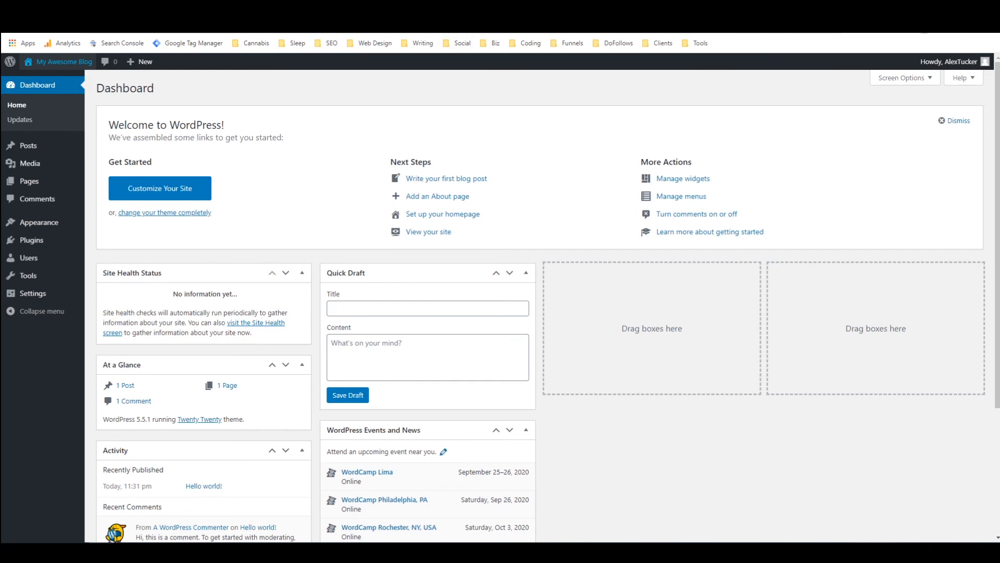